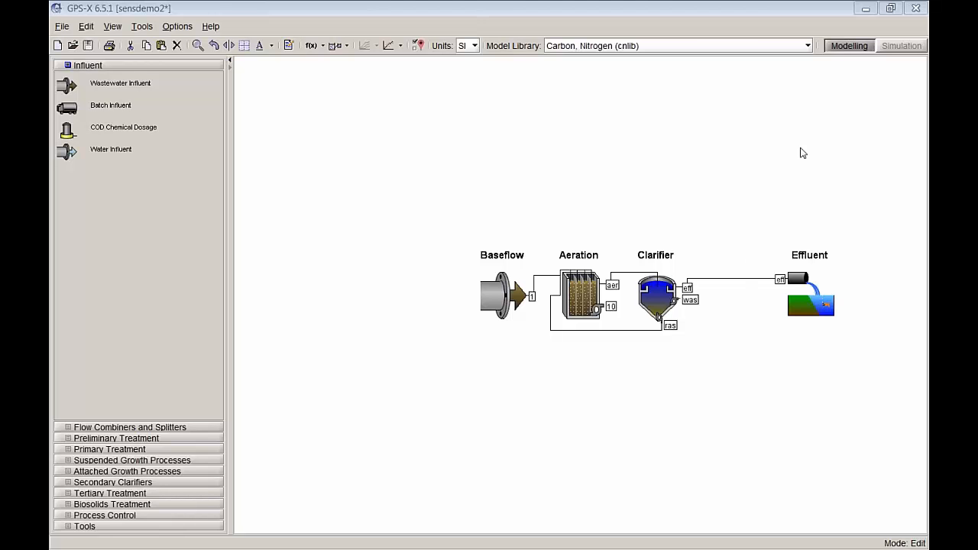
Step: Switch to simulation mode, run the steady-state simulation and check the effluent ammonia and nitrite/nitrate results
{"action": "left_click", "coordinate": [902, 46]}
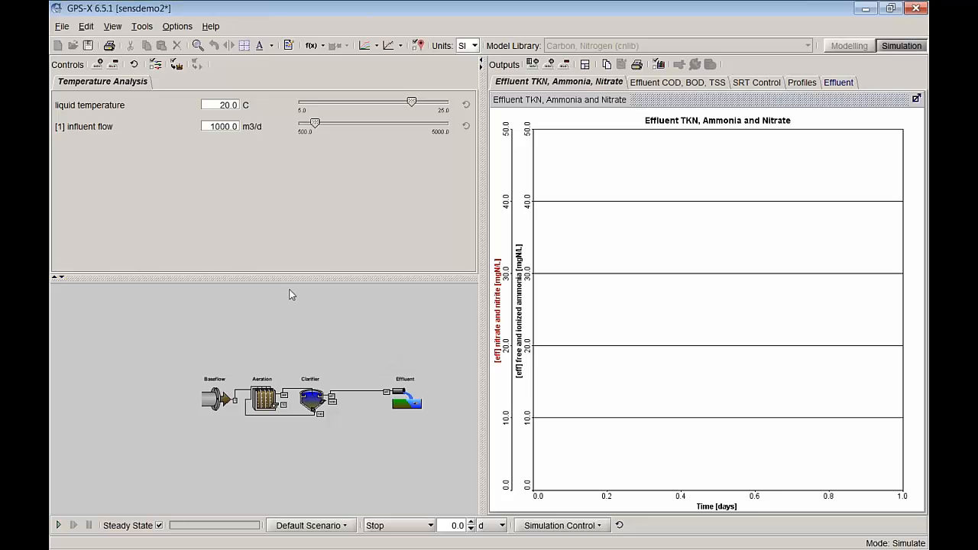
{"action": "left_click", "coordinate": [837, 82]}
{"action": "left_click", "coordinate": [59, 525]}
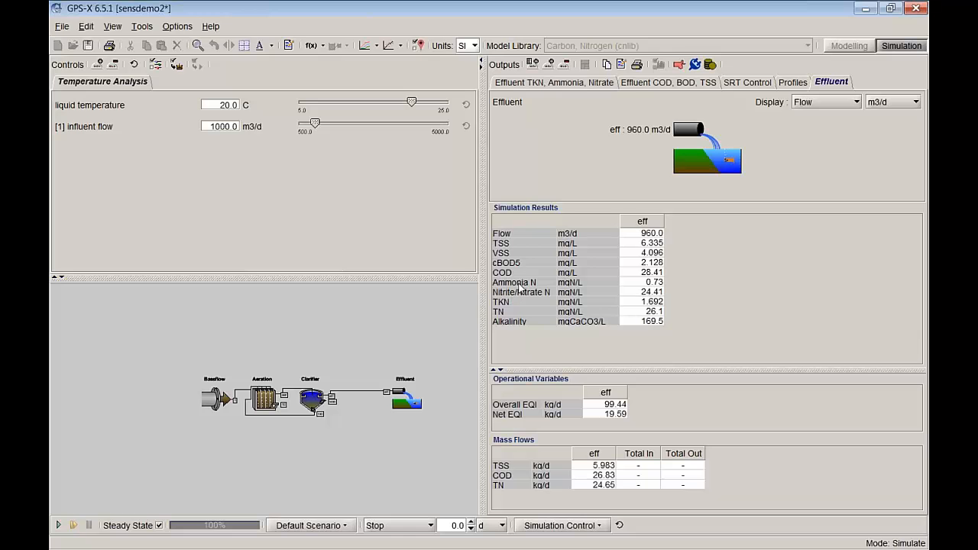
{"action": "left_click", "coordinate": [642, 285]}
{"action": "left_click", "coordinate": [641, 293]}
Step: Rerun the steady-state simulation at increasing influent flows of about 1157, 1301 and 1647.5 m3/d
{"action": "left_click_drag", "start_coordinate": [317, 131], "coordinate": [322, 130]}
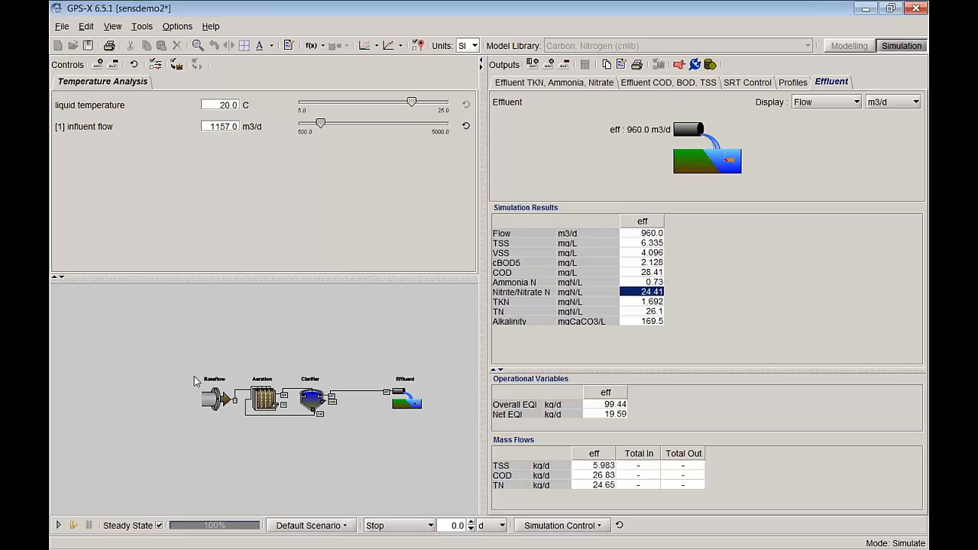
{"action": "left_click", "coordinate": [58, 526]}
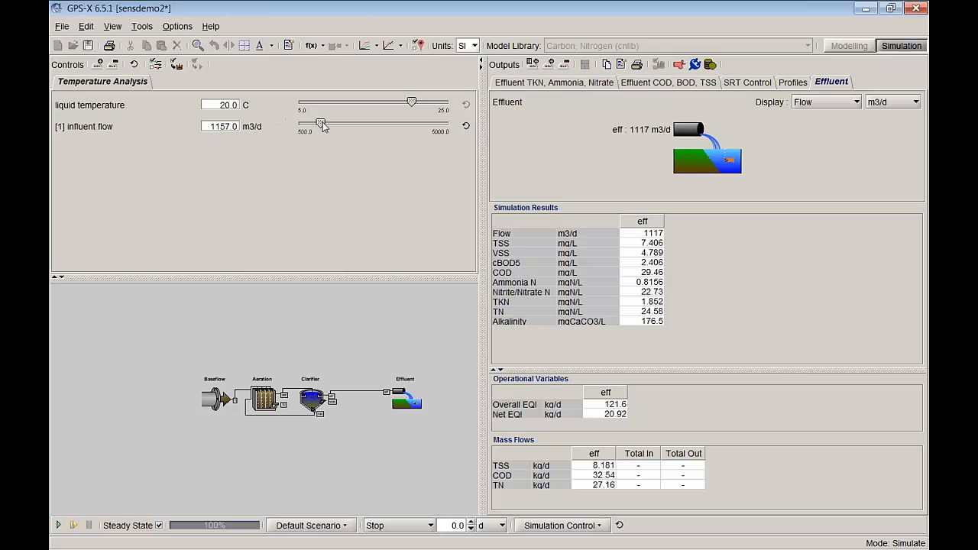
{"action": "left_click_drag", "start_coordinate": [322, 127], "coordinate": [327, 125]}
{"action": "left_click", "coordinate": [72, 525]}
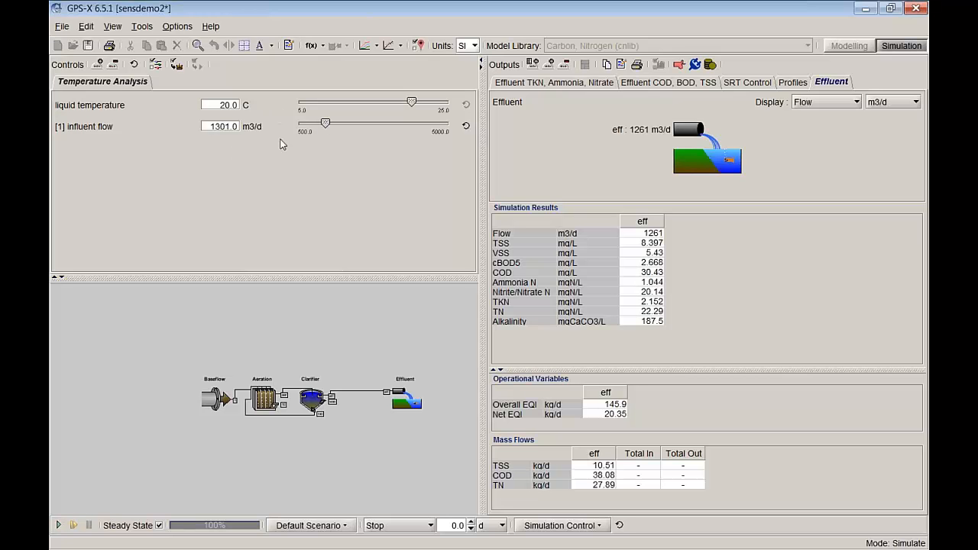
{"action": "left_click_drag", "start_coordinate": [326, 123], "coordinate": [337, 124]}
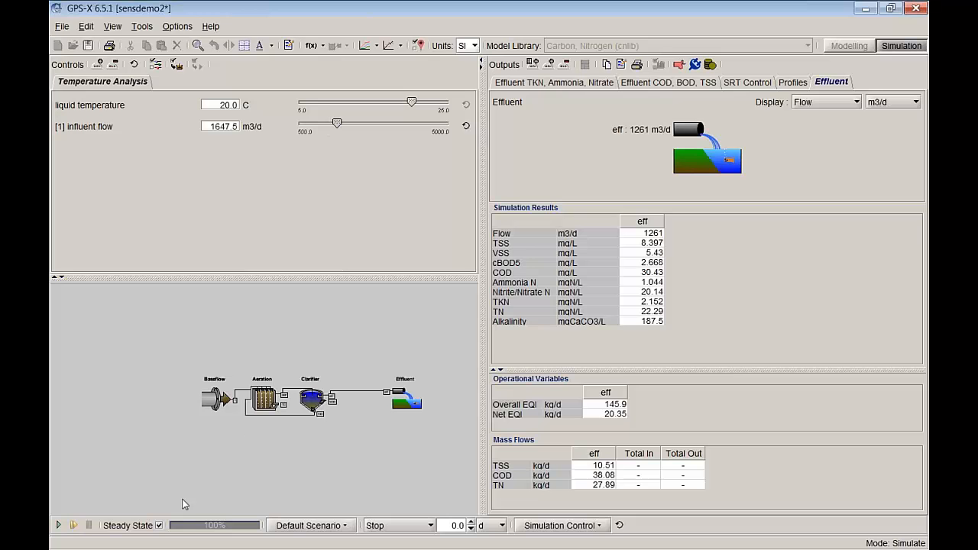
{"action": "left_click", "coordinate": [57, 526]}
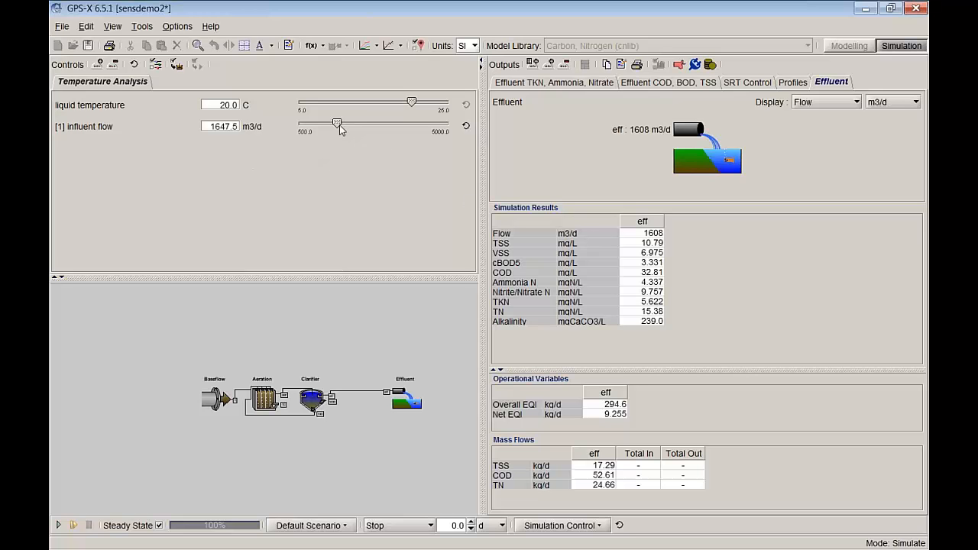
Step: Rerun the steady-state simulation at influent flows of about 3069.5 m3/d and 500 m3/d, checking the effluent ammonia
{"action": "left_click_drag", "start_coordinate": [337, 125], "coordinate": [386, 125]}
{"action": "left_click", "coordinate": [58, 526]}
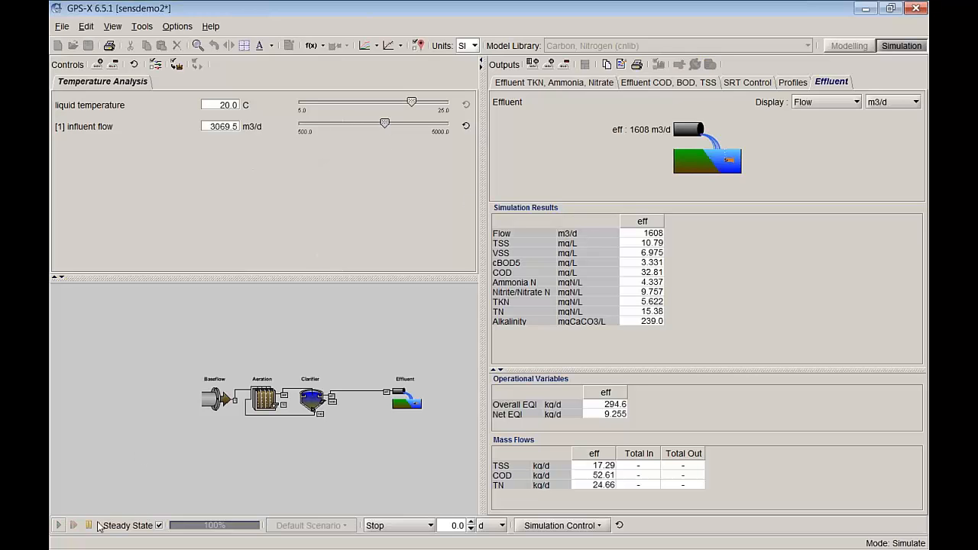
{"action": "left_click", "coordinate": [654, 285]}
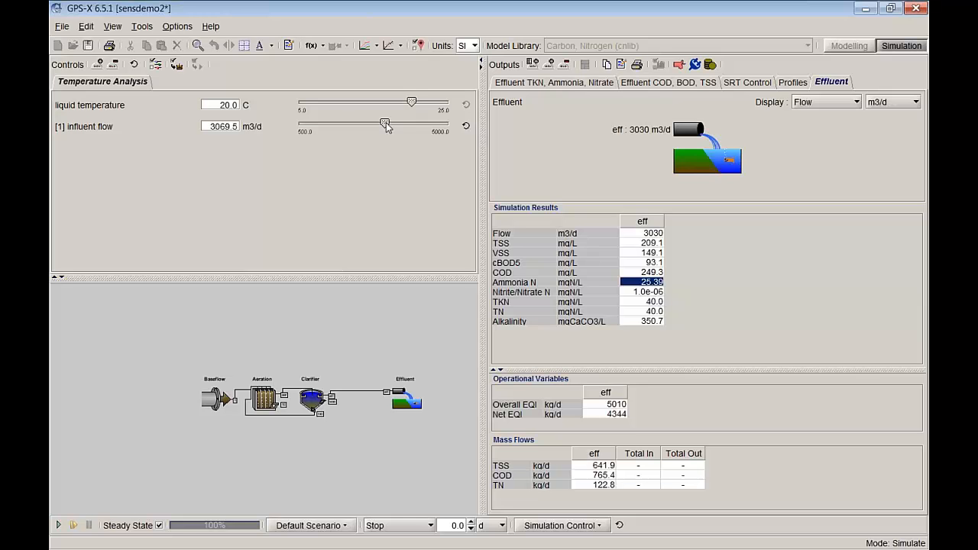
{"action": "left_click_drag", "start_coordinate": [386, 126], "coordinate": [298, 126]}
{"action": "left_click", "coordinate": [57, 526]}
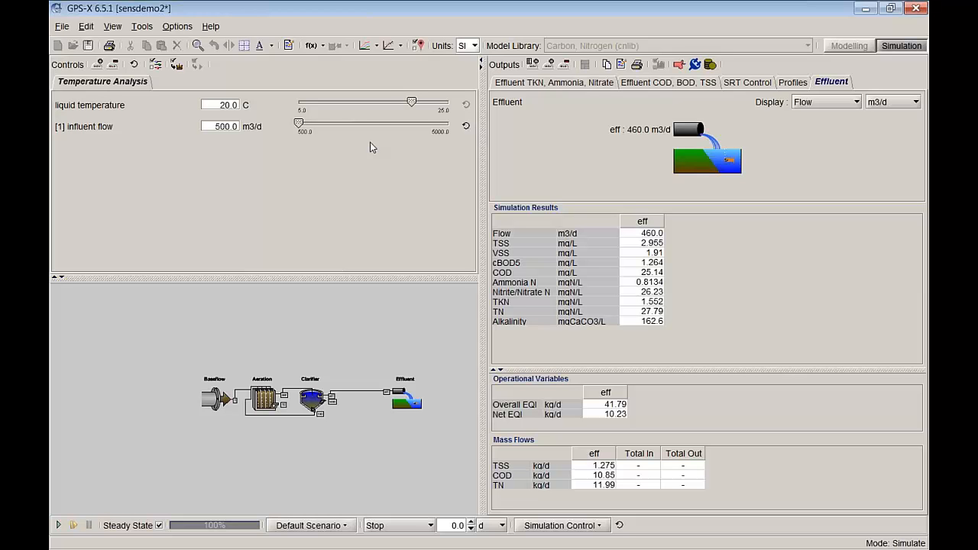
Step: Change the influent flow's control type to Analyze - Step in the input control properties
{"action": "right_click", "coordinate": [297, 192]}
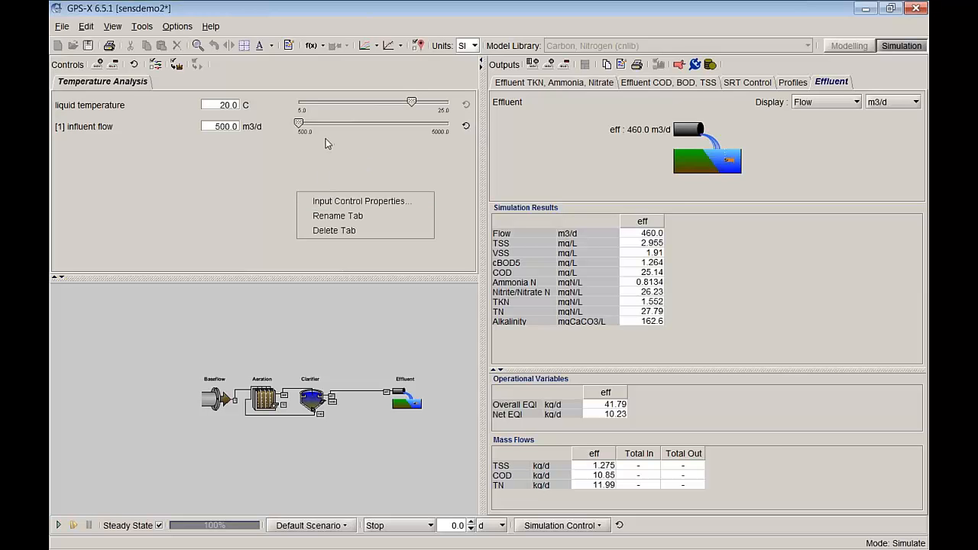
{"action": "left_click", "coordinate": [331, 203]}
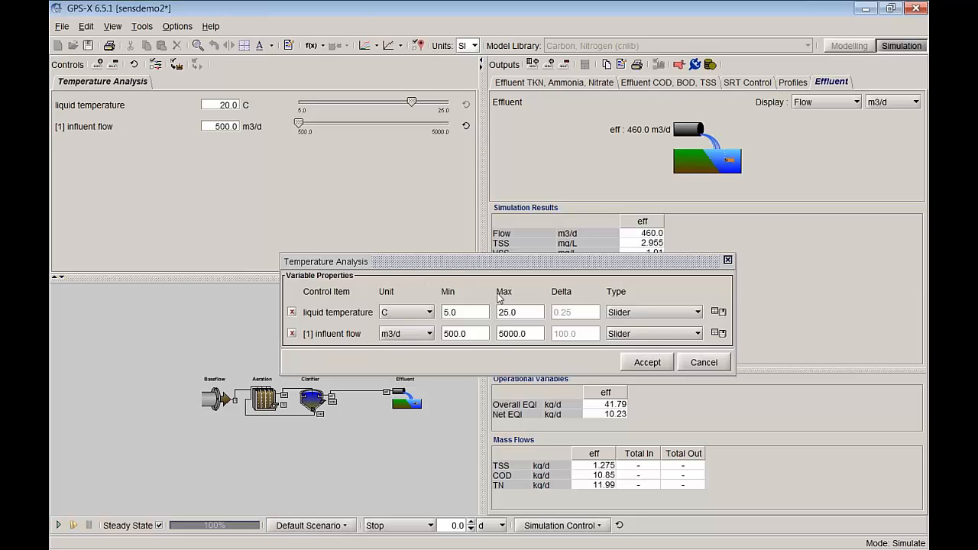
{"action": "left_click", "coordinate": [646, 336]}
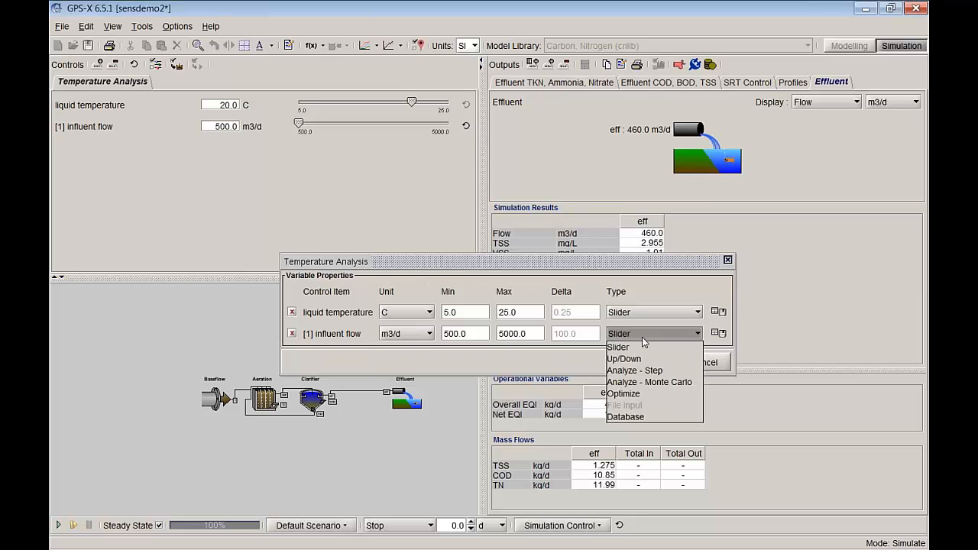
{"action": "left_click", "coordinate": [646, 371]}
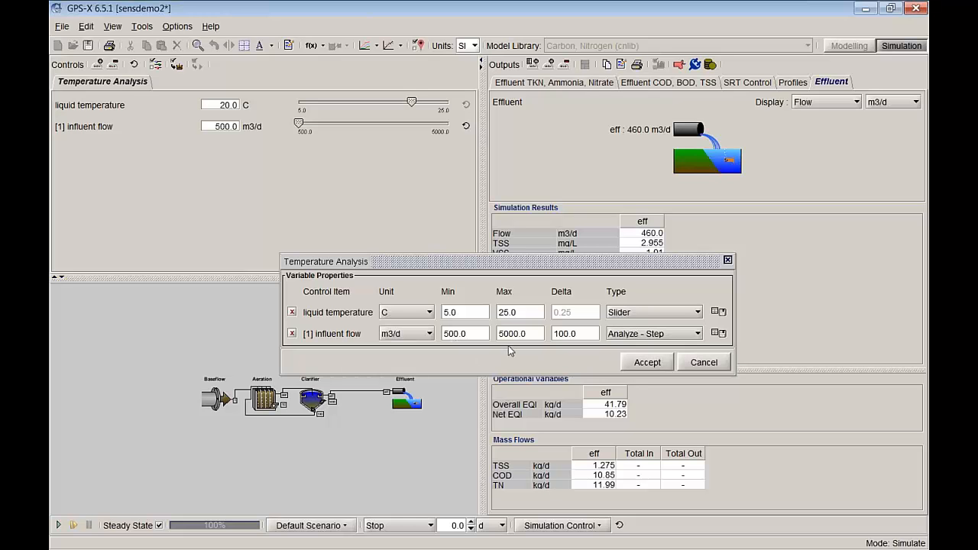
{"action": "left_click", "coordinate": [647, 363]}
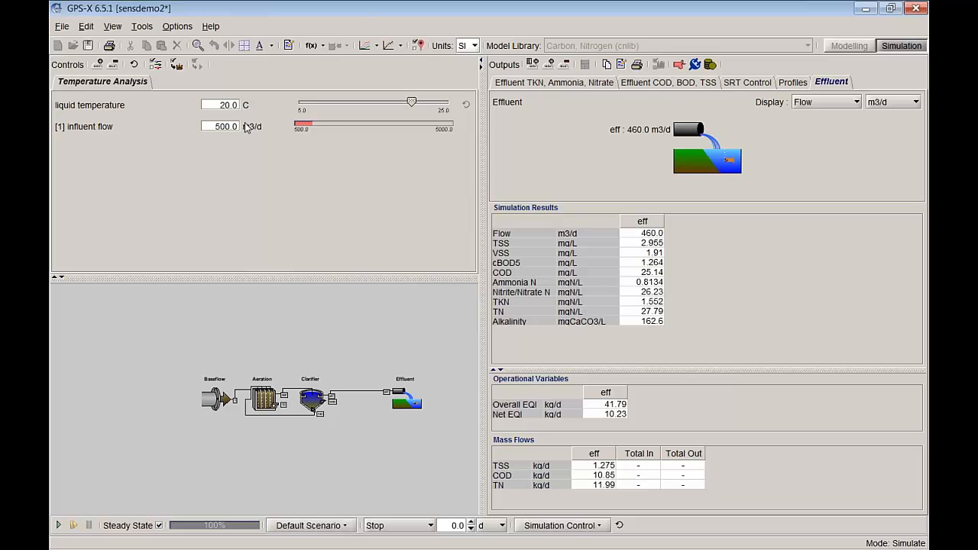
Step: Turn on steady-state Analyze Mode and run the influent flow analysis with the Effluent TKN, Ammonia, Nitrate graph displayed
{"action": "left_click", "coordinate": [302, 124]}
{"action": "left_click", "coordinate": [377, 46]}
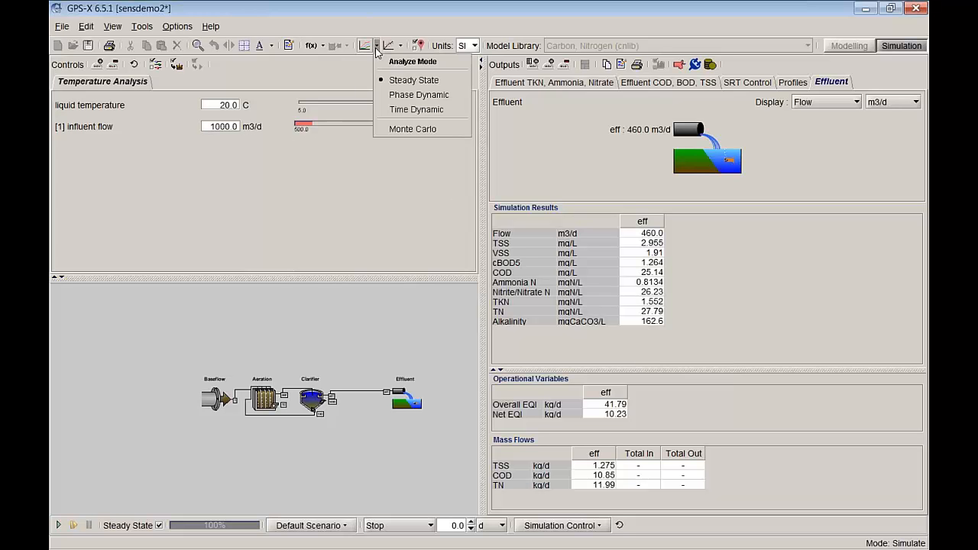
{"action": "left_click", "coordinate": [399, 62]}
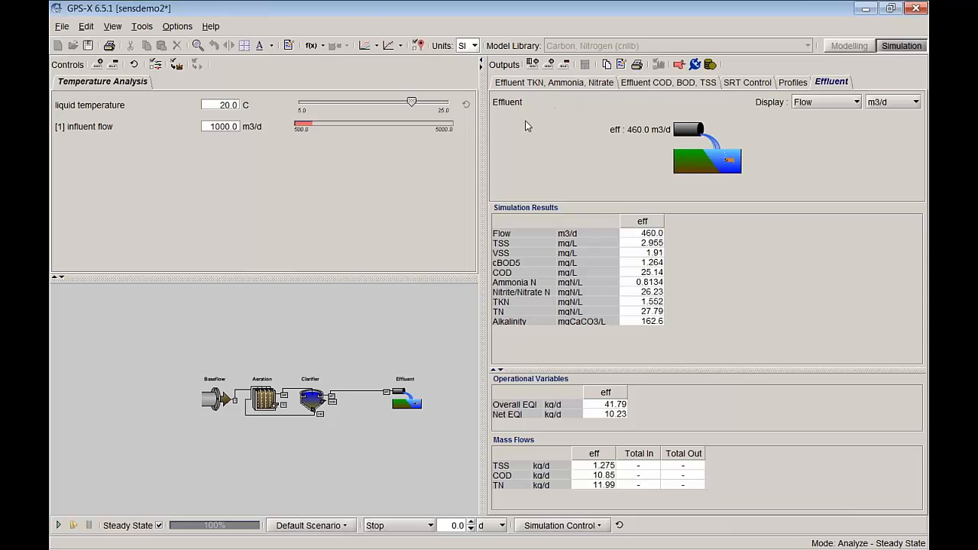
{"action": "left_click", "coordinate": [529, 84]}
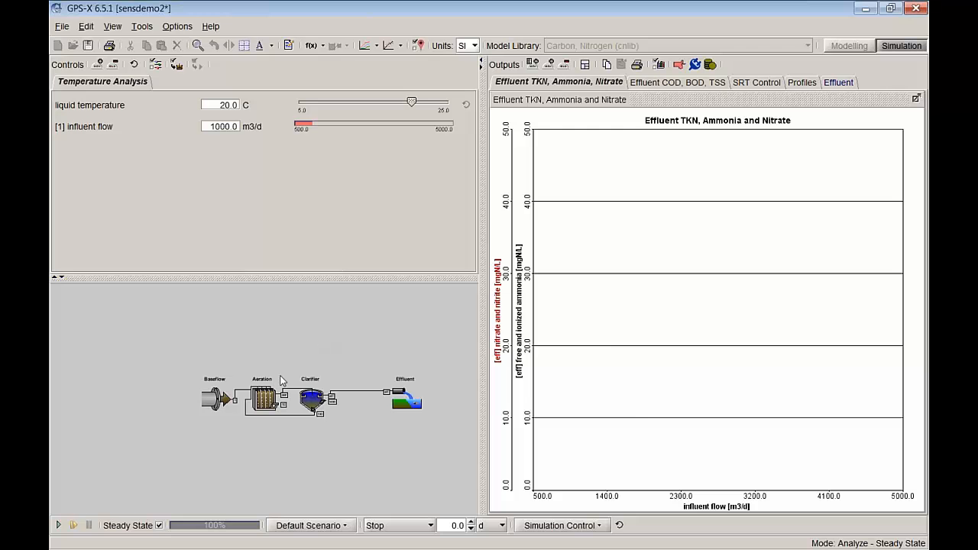
{"action": "left_click", "coordinate": [58, 525]}
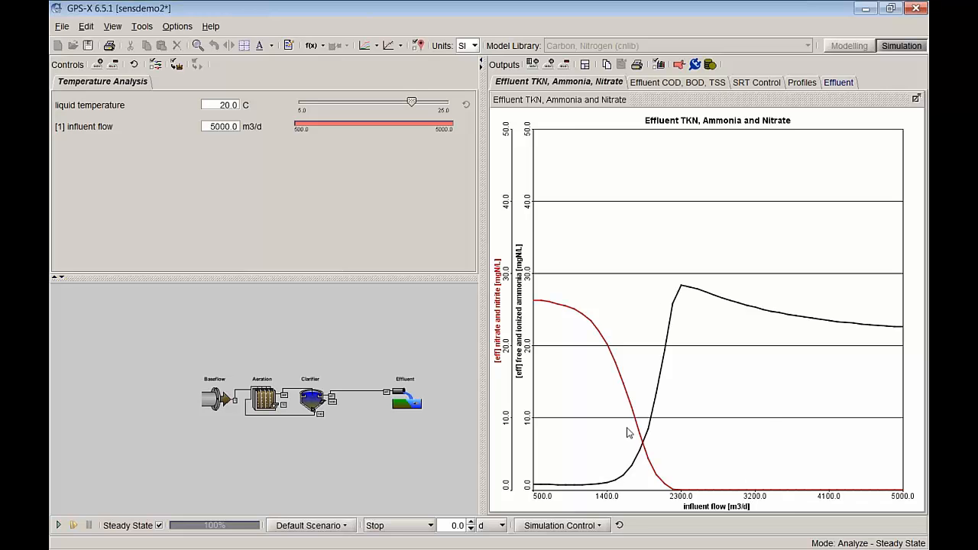
Step: Examine the effluent COD, BOD and TSS curves at their sharp rise and the crossover of the ammonia and nitrate curves
{"action": "mouse_move", "coordinate": [650, 439]}
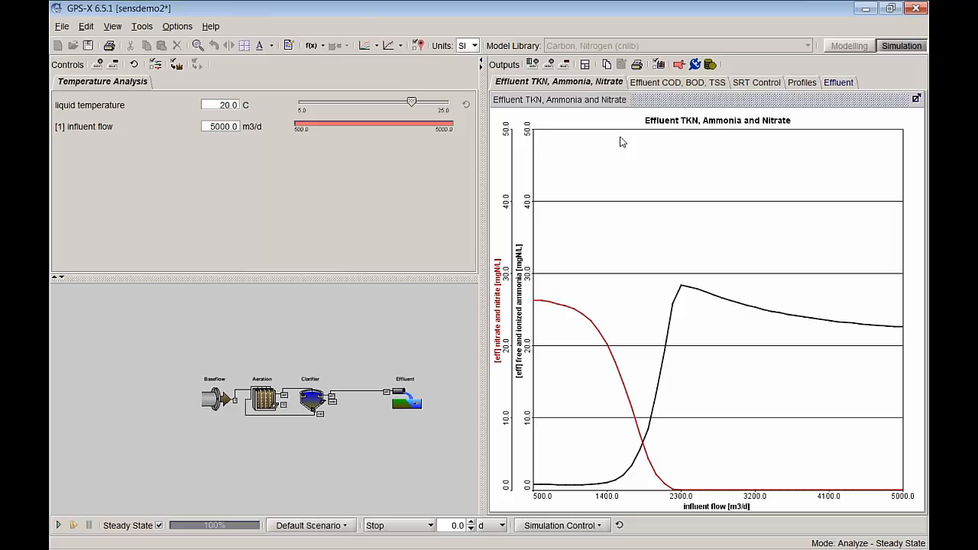
{"action": "left_click", "coordinate": [671, 83]}
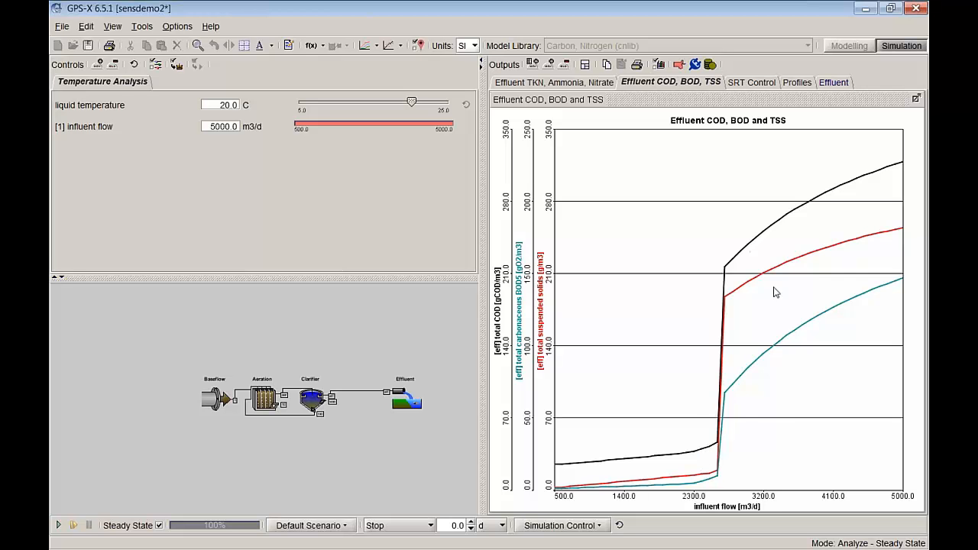
{"action": "right_click", "coordinate": [722, 442]}
{"action": "left_click", "coordinate": [719, 422]}
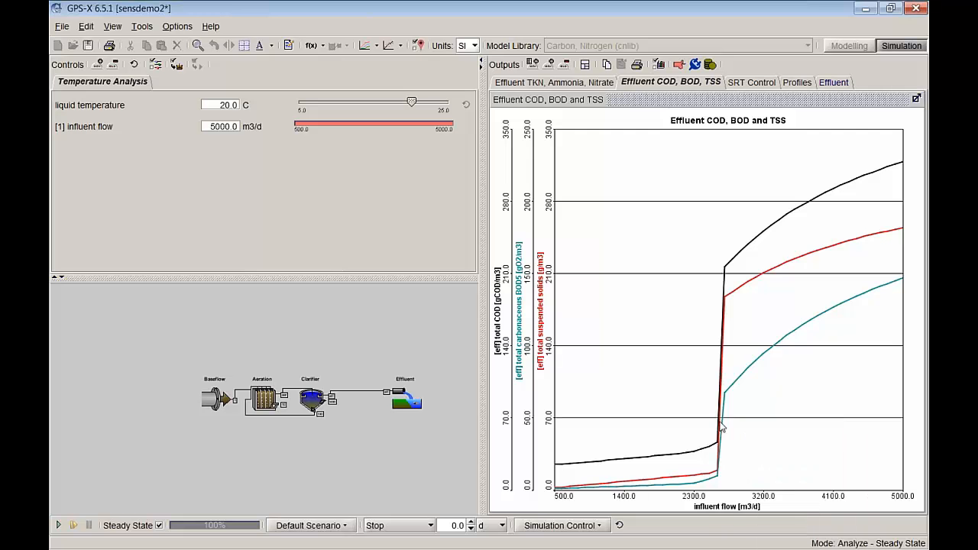
{"action": "left_click", "coordinate": [719, 422]}
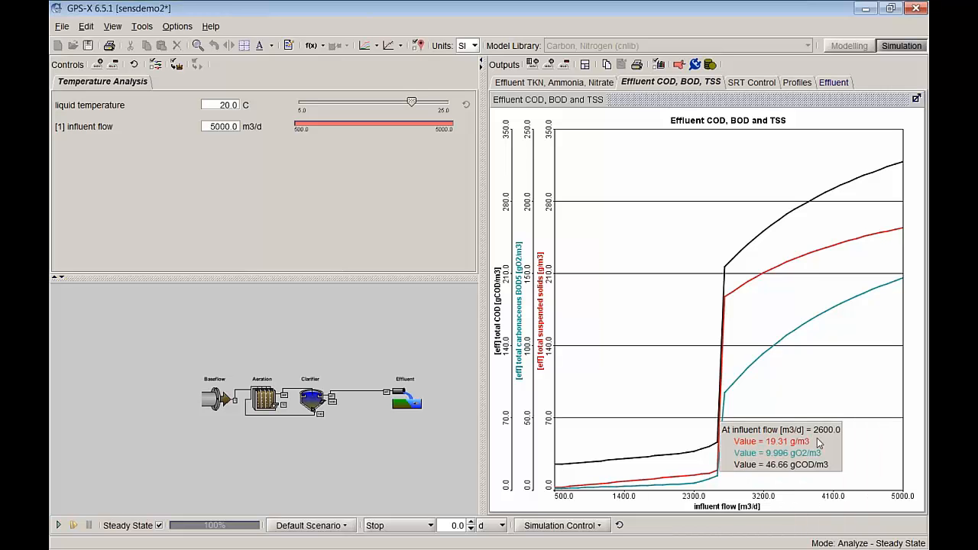
{"action": "left_click", "coordinate": [589, 91]}
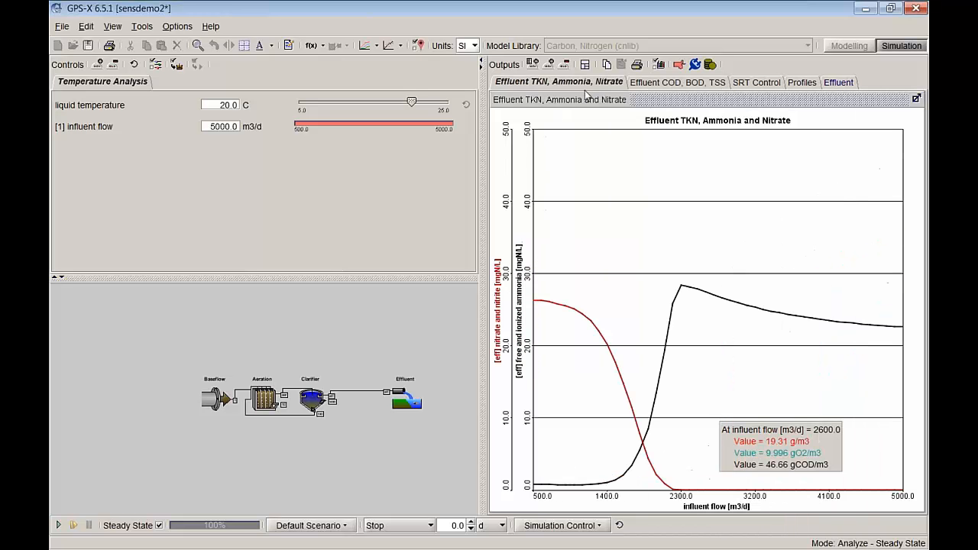
{"action": "left_click", "coordinate": [646, 449]}
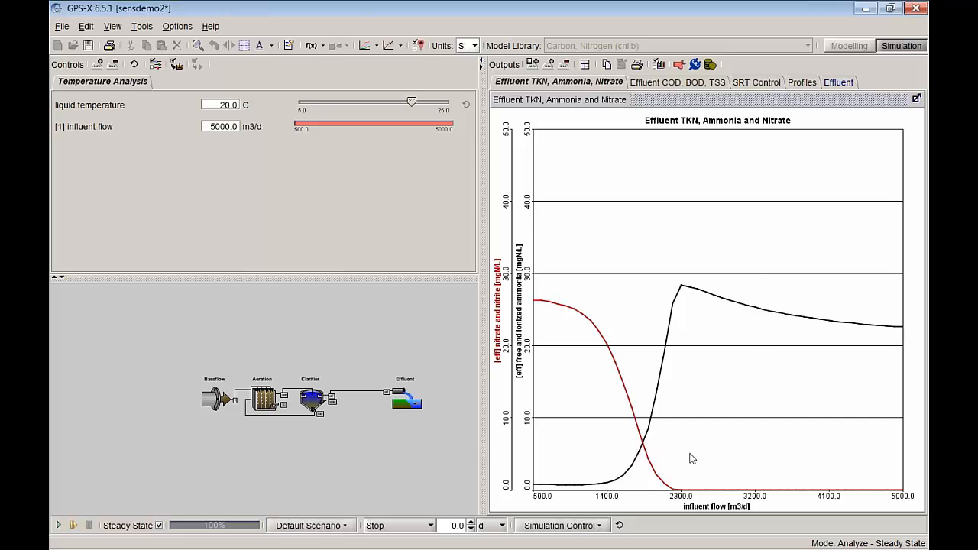
Step: Set the influent flow control back to Slider and change the liquid temperature control to Analyze - Step
{"action": "right_click", "coordinate": [395, 238]}
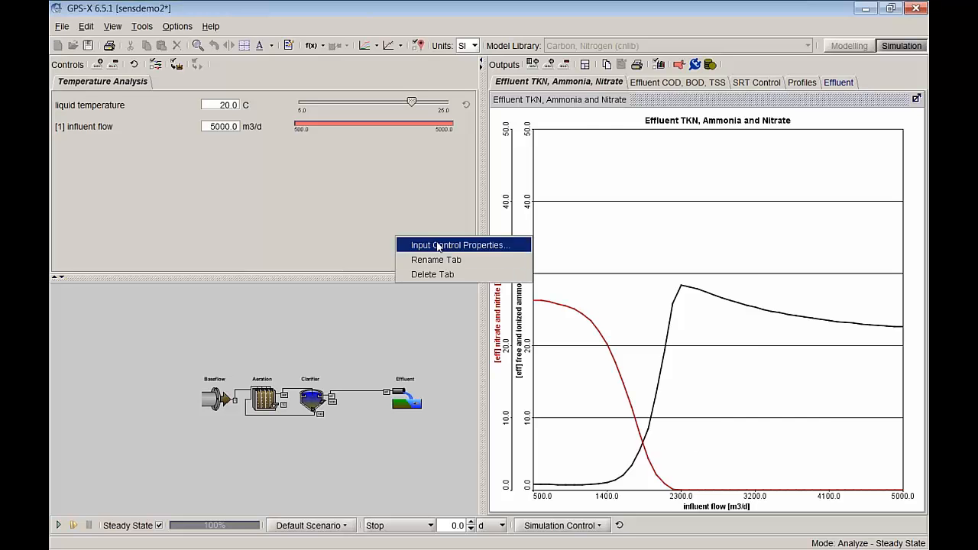
{"action": "left_click", "coordinate": [439, 246]}
{"action": "left_click", "coordinate": [646, 354]}
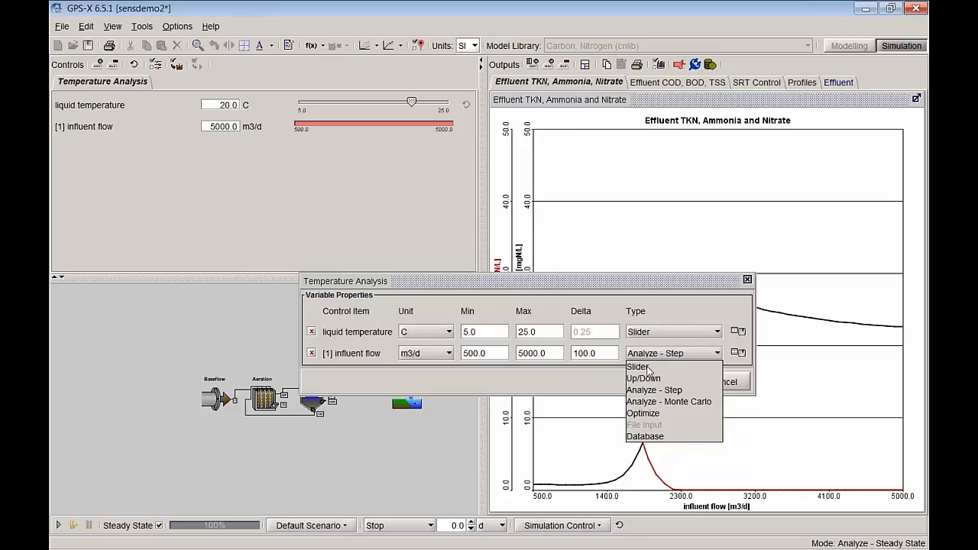
{"action": "left_click", "coordinate": [638, 367]}
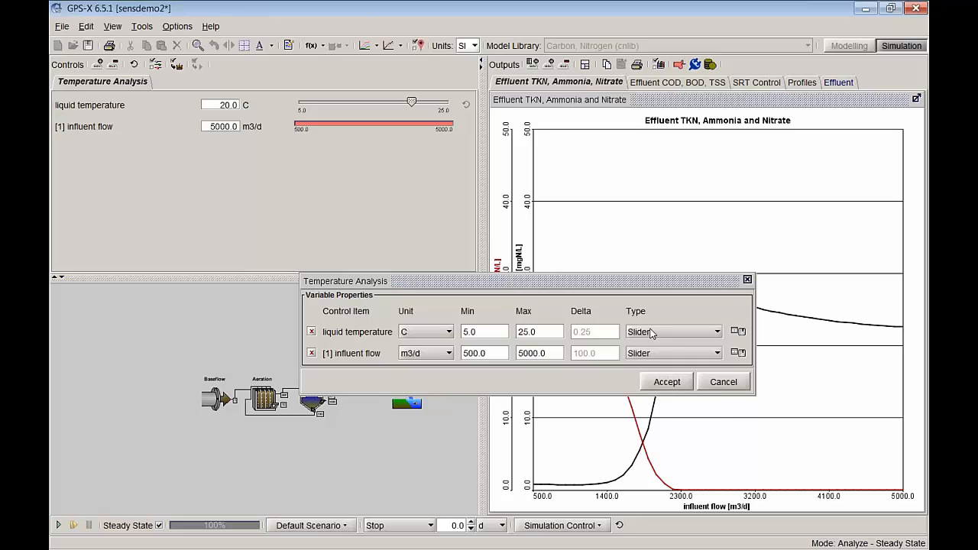
{"action": "left_click", "coordinate": [652, 334]}
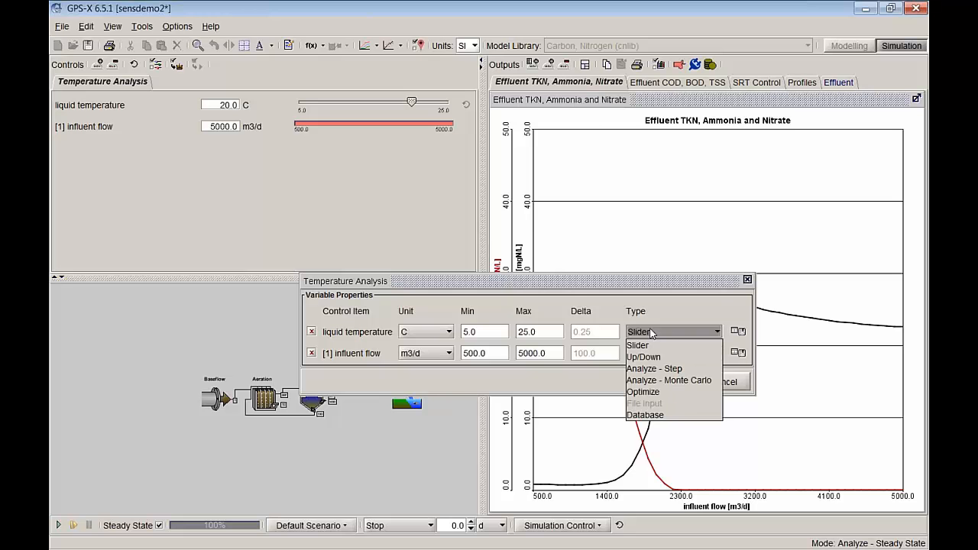
{"action": "left_click", "coordinate": [662, 369]}
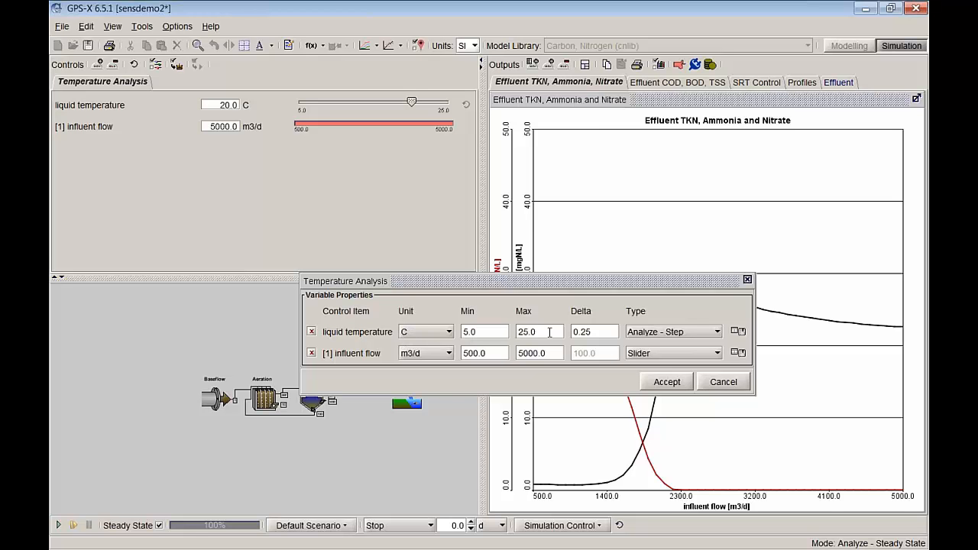
{"action": "left_click", "coordinate": [652, 391]}
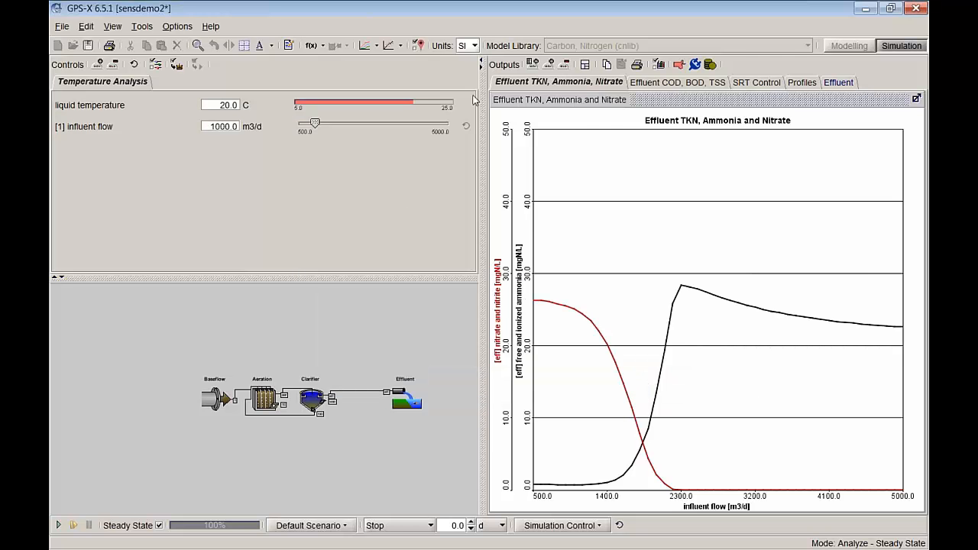
Step: Run the steady-state analysis over liquid temperature and display the graph's temperature axis in Fahrenheit
{"action": "left_click", "coordinate": [619, 525]}
{"action": "left_click", "coordinate": [470, 298]}
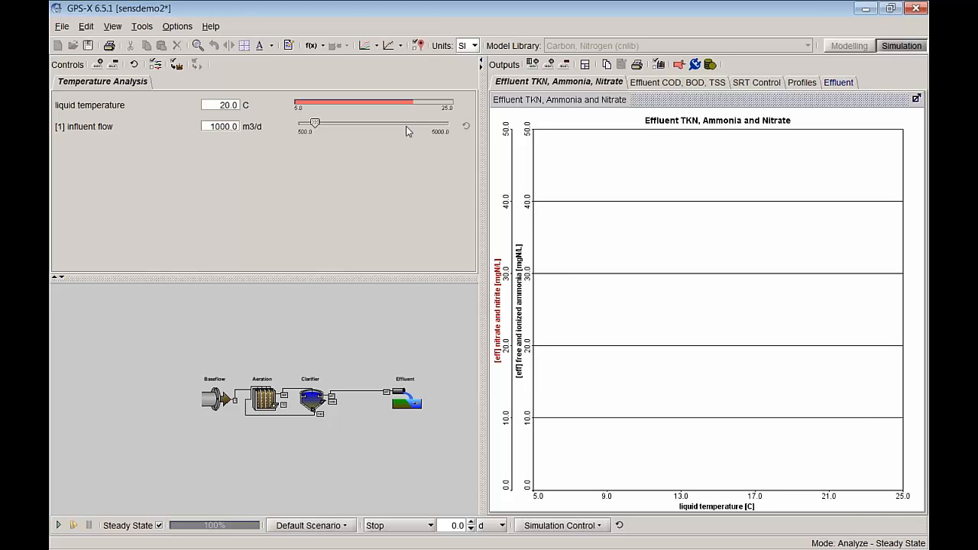
{"action": "left_click", "coordinate": [370, 48]}
{"action": "left_click", "coordinate": [58, 525]}
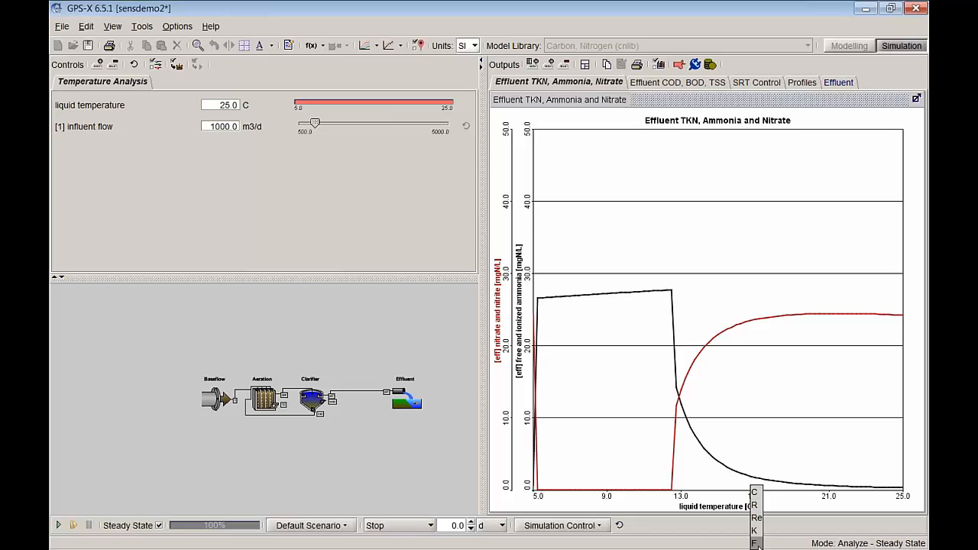
{"action": "left_click", "coordinate": [751, 508]}
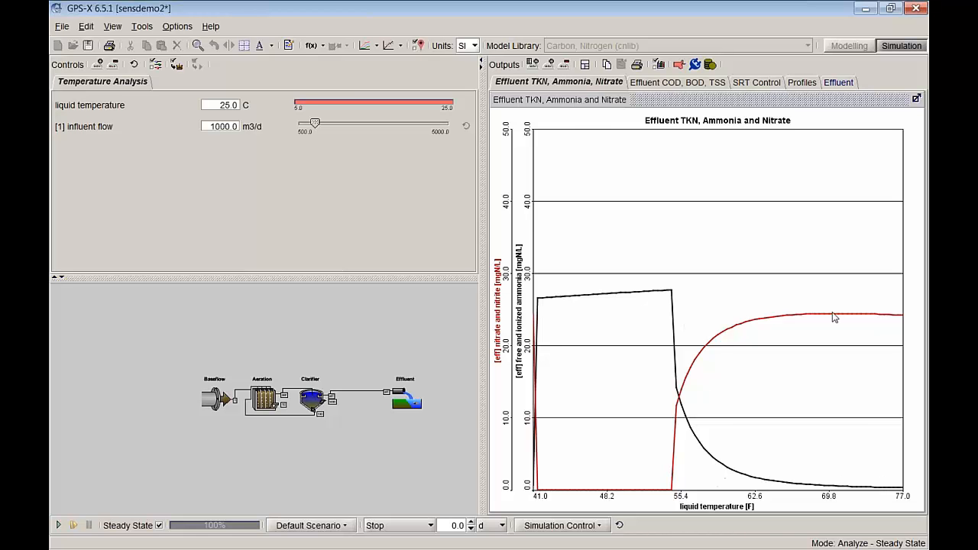
Step: Set the influent flow to 1800 m3/d and rerun the liquid temperature analysis
{"action": "double_click", "coordinate": [223, 126]}
{"action": "type", "text": "1800"}
{"action": "key", "text": "Return"}
{"action": "left_click", "coordinate": [61, 524]}
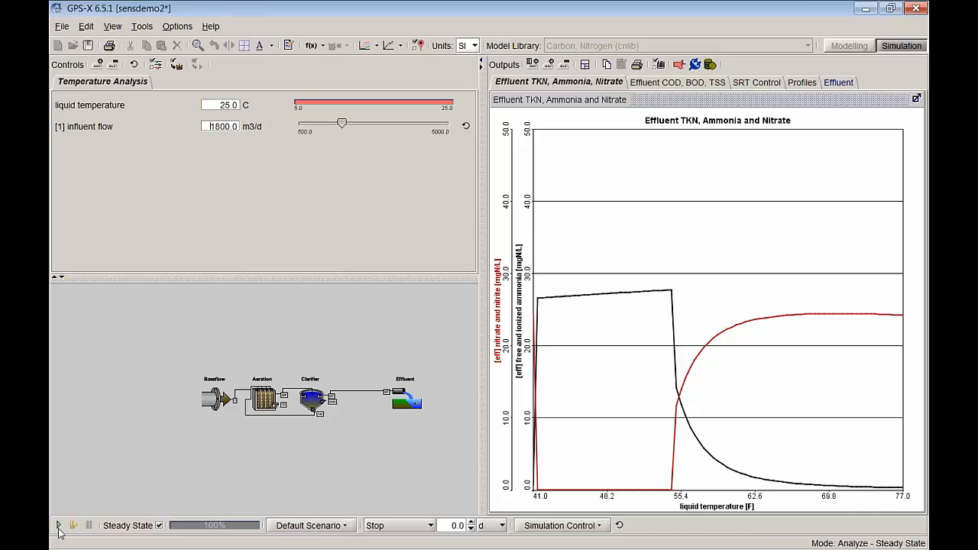